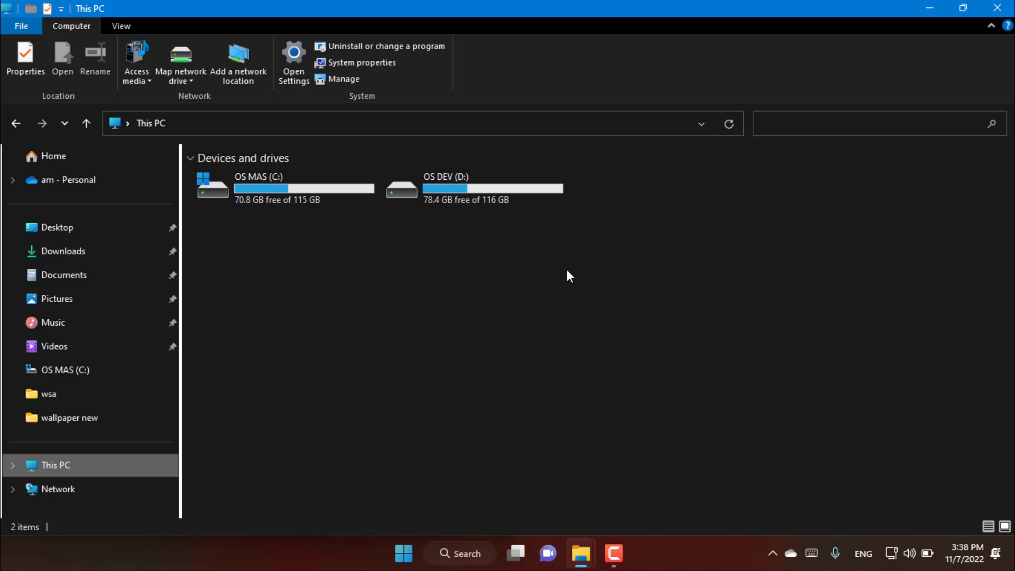
Close the ribbon-style File Explorer window and add two Home tabs to the tabbed This PC window
{"action": "left_click", "coordinate": [1007, 10]}
{"action": "left_click", "coordinate": [481, 132]}
{"action": "left_click", "coordinate": [464, 16]}
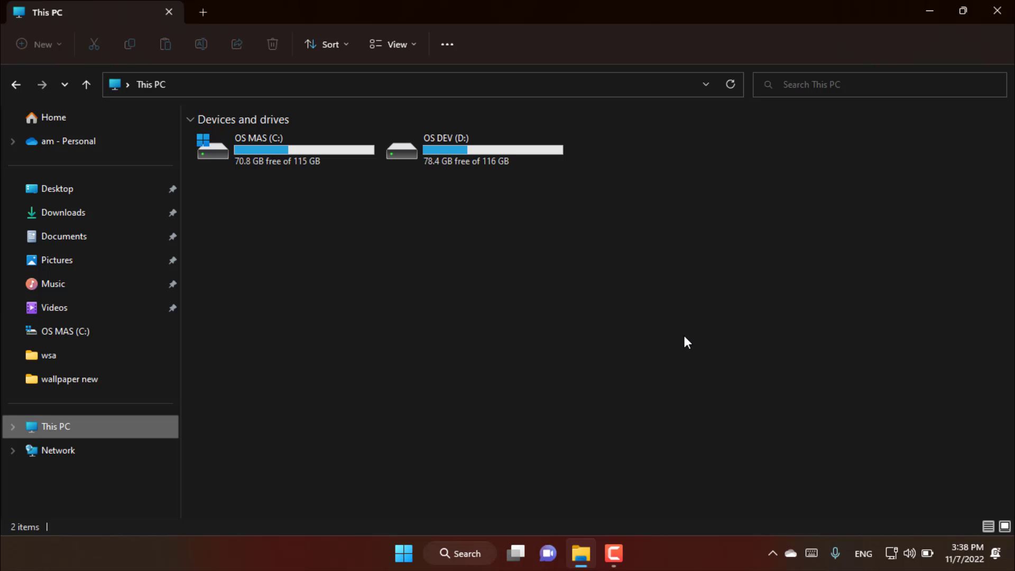
{"action": "left_click", "coordinate": [208, 8]}
{"action": "left_click", "coordinate": [385, 12]}
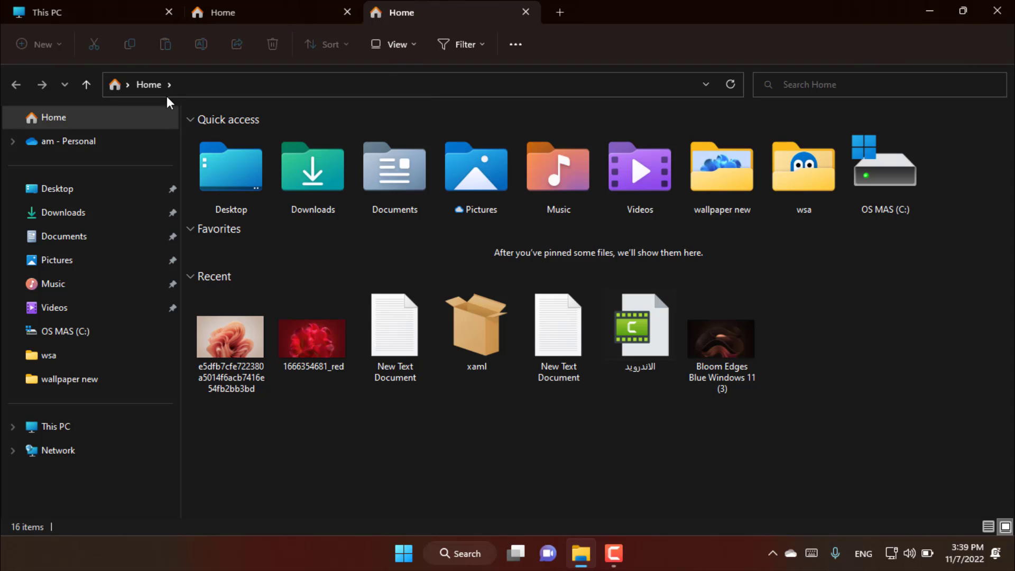
Go from Home to Control Panel through the address bar's root location list, and return to Home the same way
{"action": "left_click", "coordinate": [127, 87]}
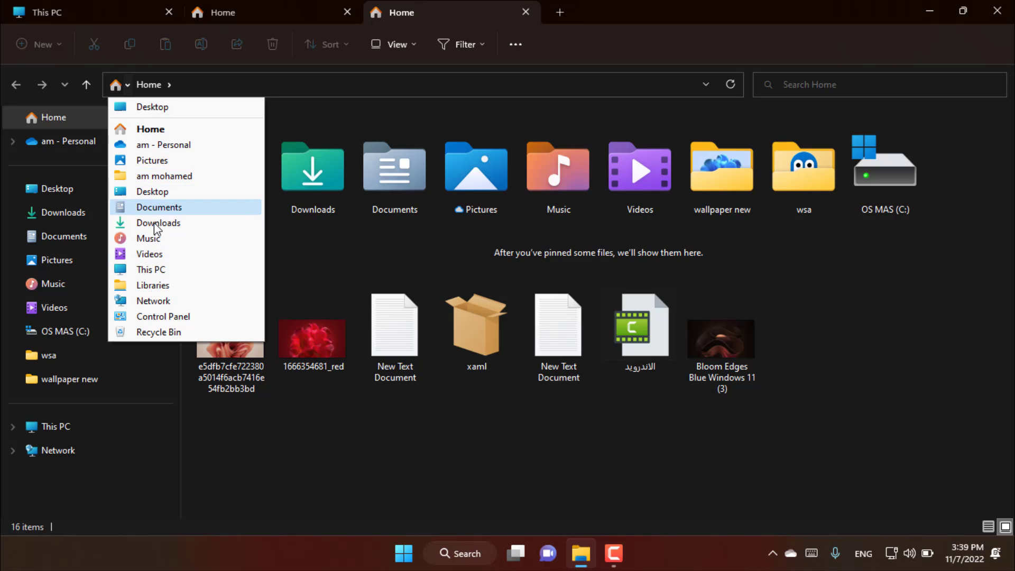
{"action": "left_click", "coordinate": [158, 316]}
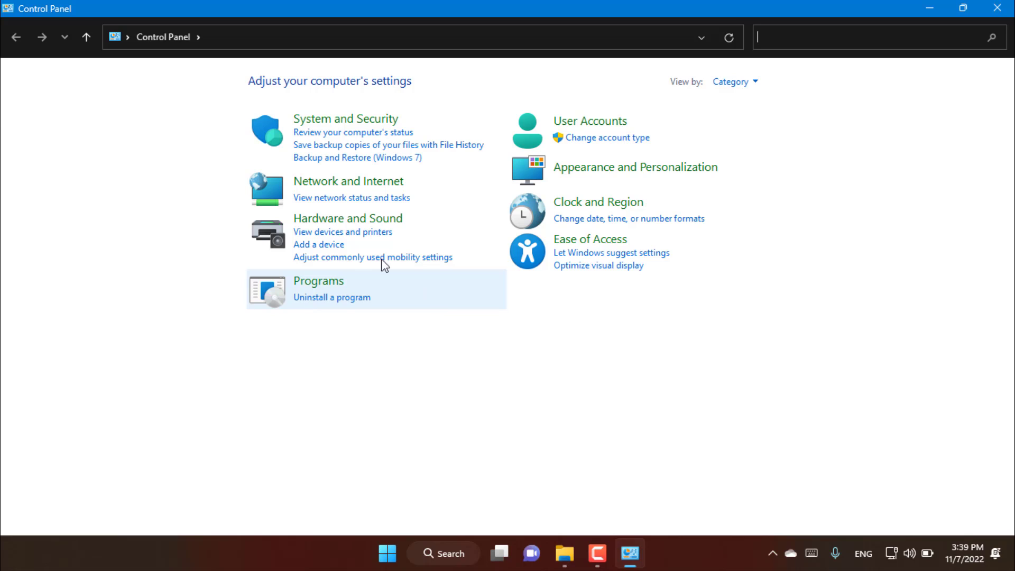
{"action": "left_click", "coordinate": [126, 38]}
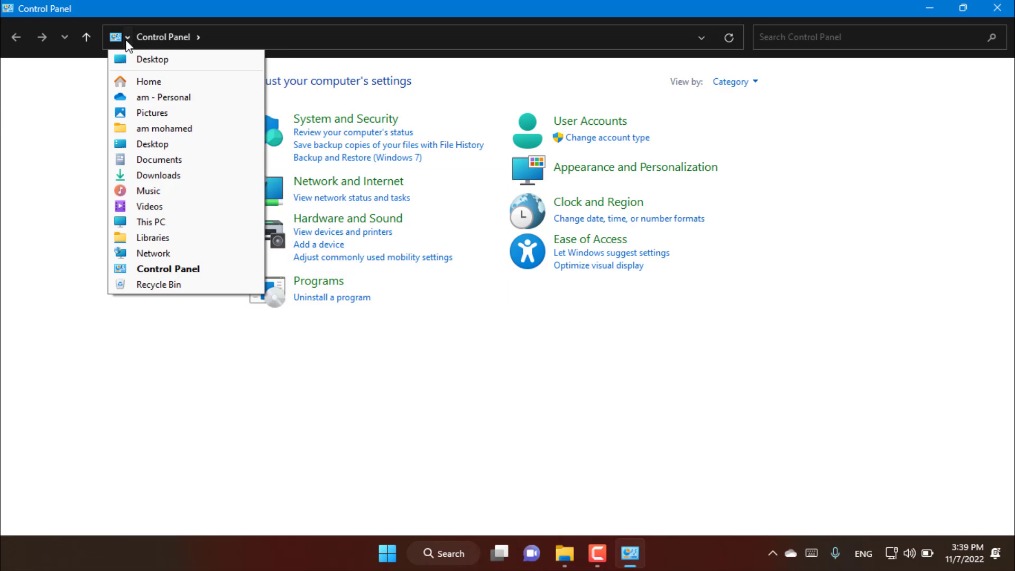
{"action": "left_click", "coordinate": [134, 83]}
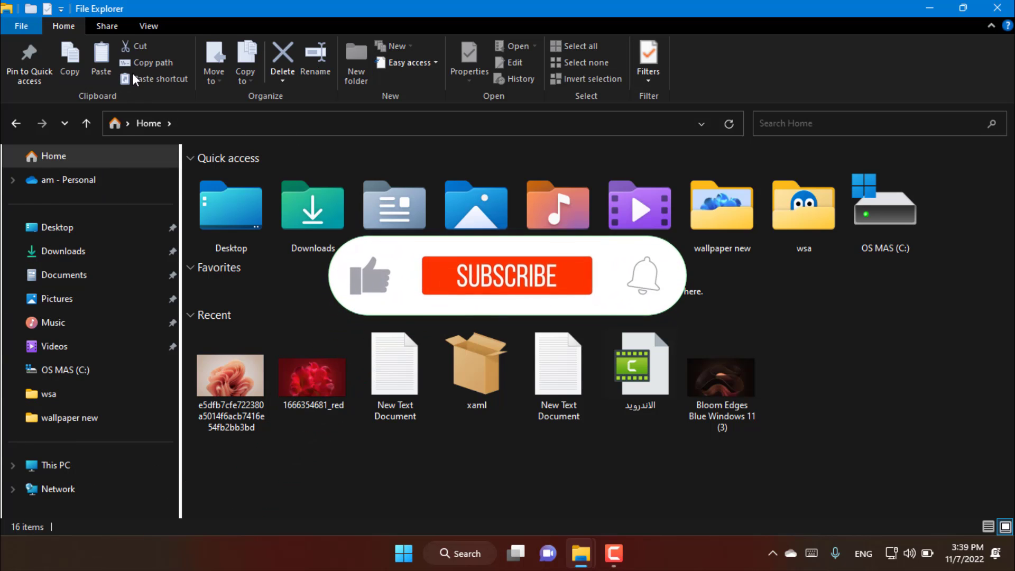
Open the OS DEV (D:) drive from This PC and select the Intel folder
{"action": "left_click", "coordinate": [79, 468]}
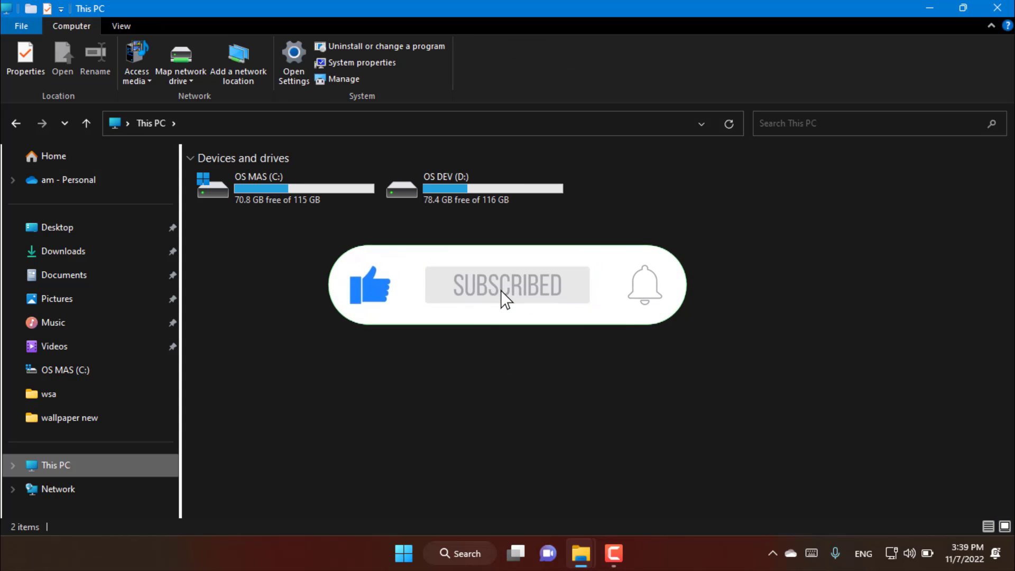
{"action": "double_click", "coordinate": [447, 198]}
{"action": "left_click", "coordinate": [395, 214]}
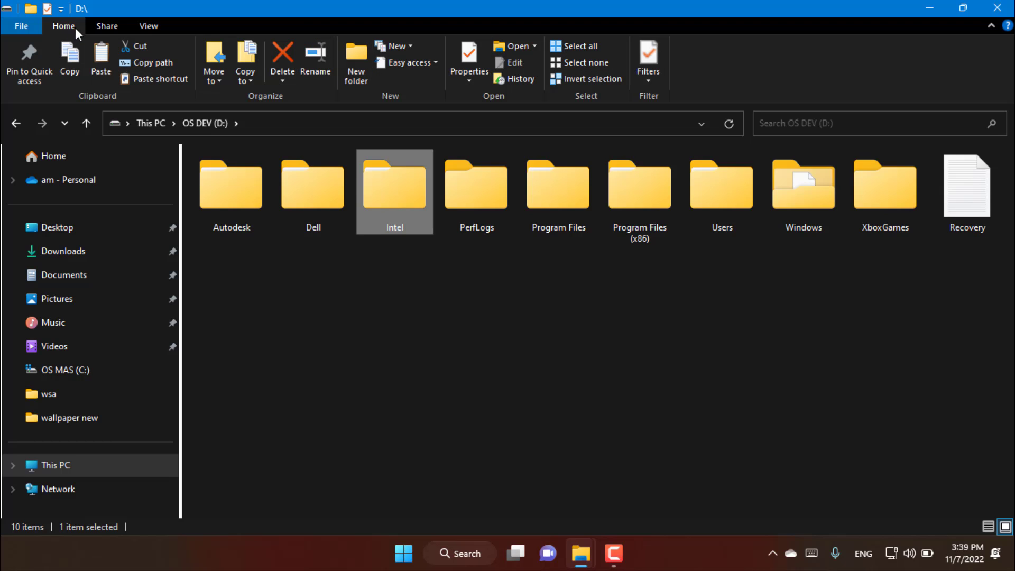
Minimize the ribbon and restore it to its full height
{"action": "left_click", "coordinate": [61, 9]}
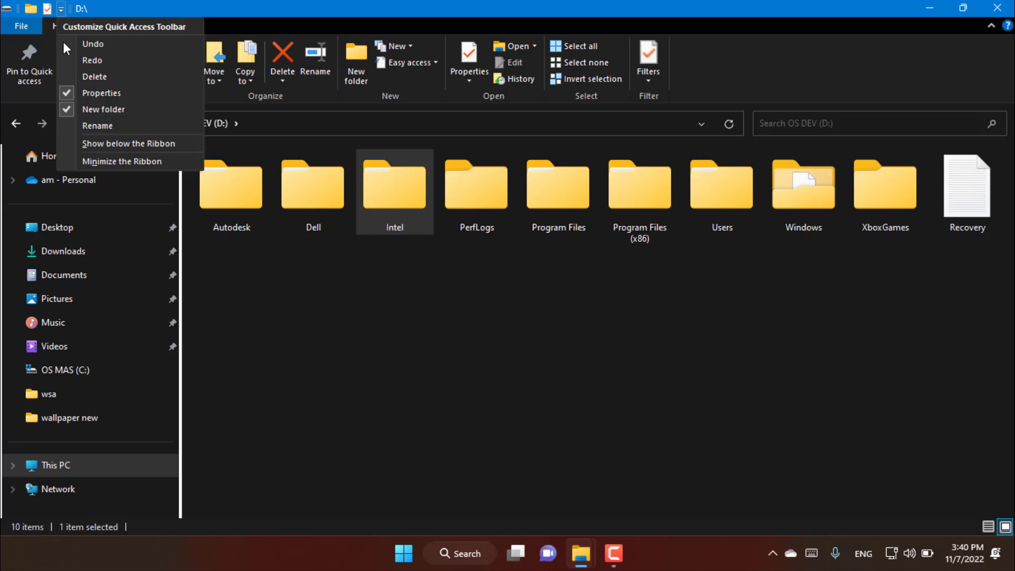
{"action": "left_click", "coordinate": [78, 163]}
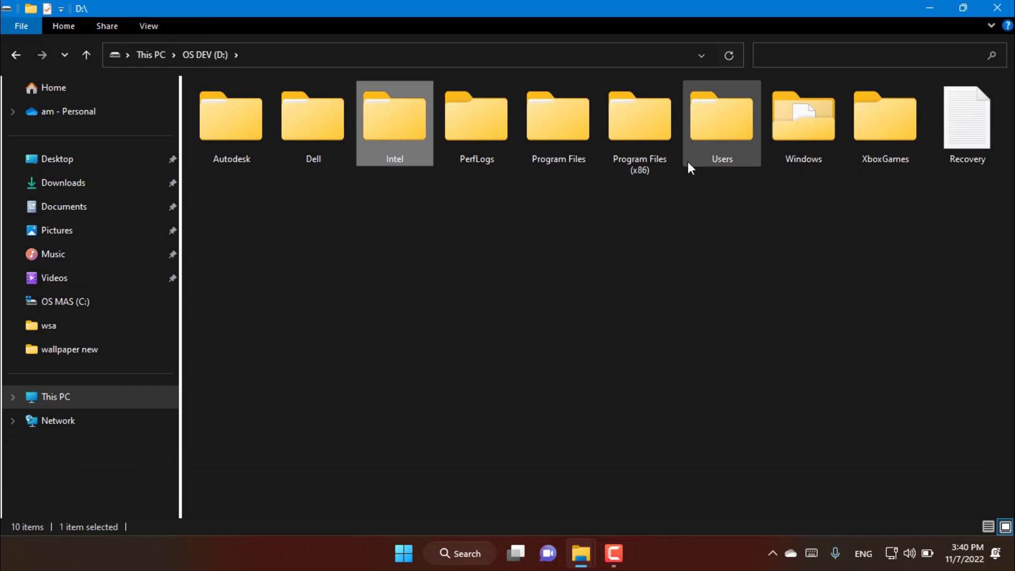
{"action": "left_click", "coordinate": [59, 9]}
{"action": "left_click", "coordinate": [88, 160]}
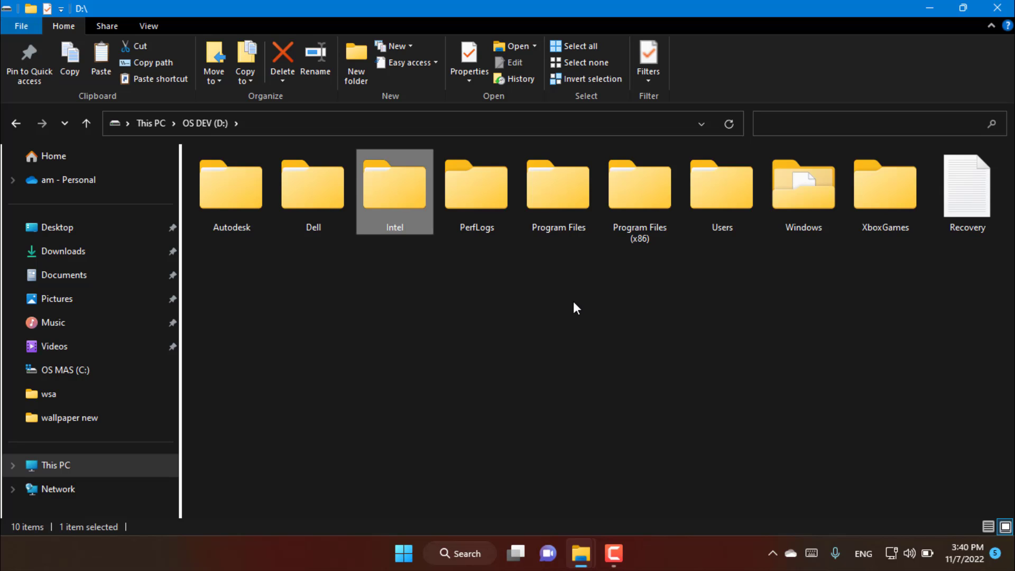
View the Desktop and This PC locations, and close all open File Explorer windows
{"action": "left_click", "coordinate": [87, 230]}
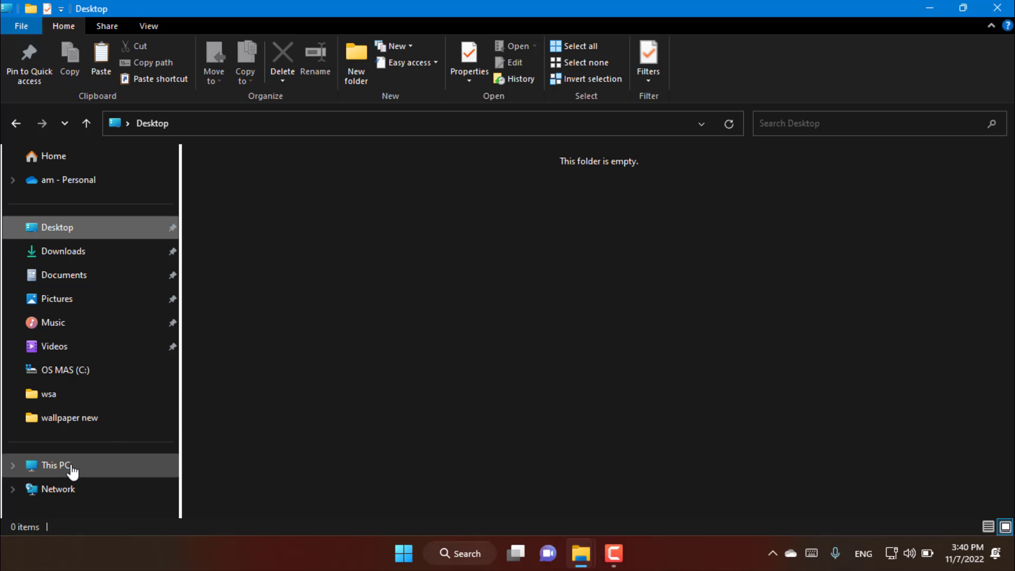
{"action": "left_click", "coordinate": [55, 465]}
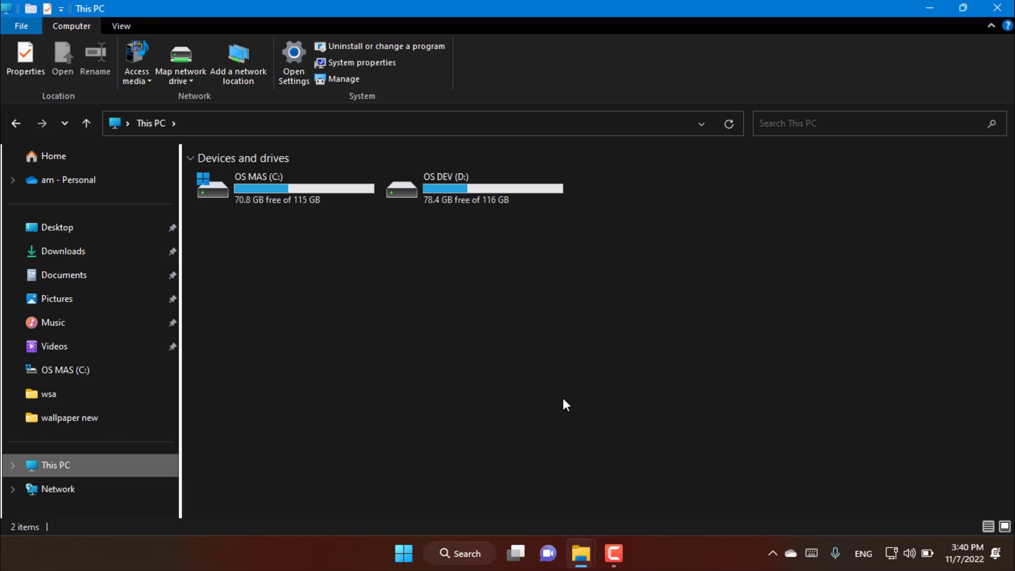
{"action": "left_click", "coordinate": [963, 8]}
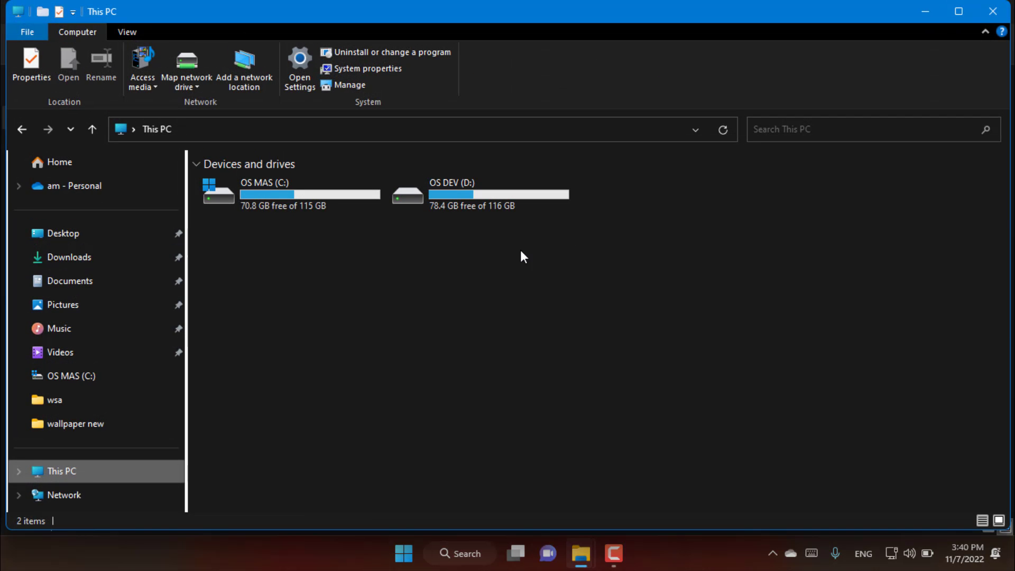
{"action": "left_click", "coordinate": [1004, 11]}
{"action": "left_click", "coordinate": [1004, 10]}
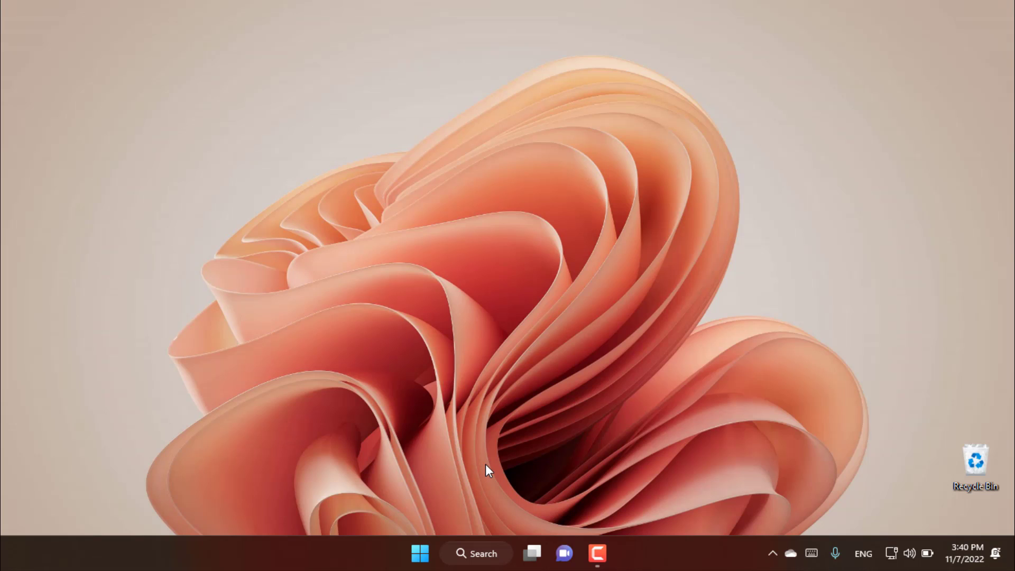
Open a new File Explorer window and switch it to the ribbon interface by visiting Control Panel and returning to Home
{"action": "left_click", "coordinate": [421, 550]}
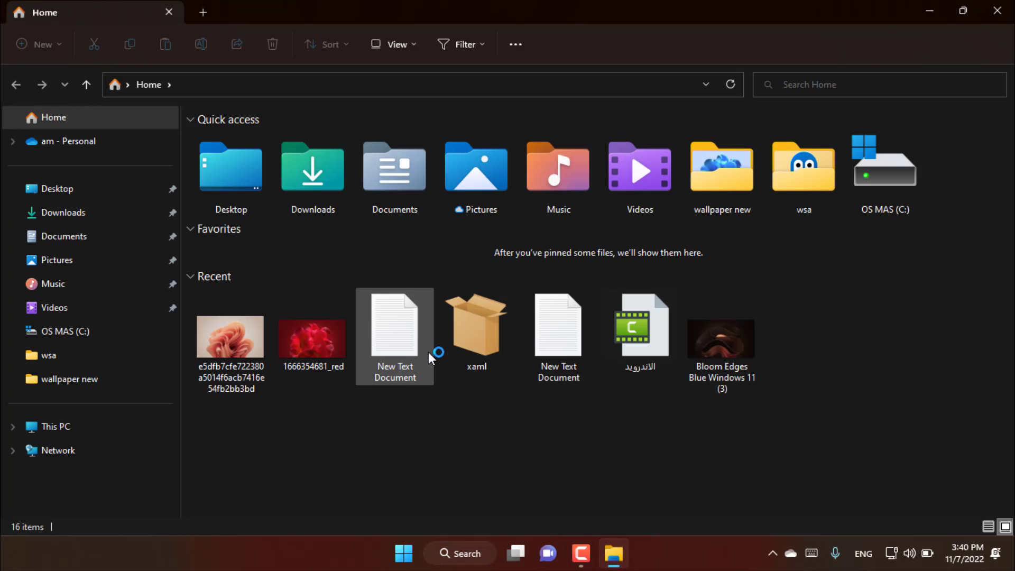
{"action": "left_click", "coordinate": [128, 85]}
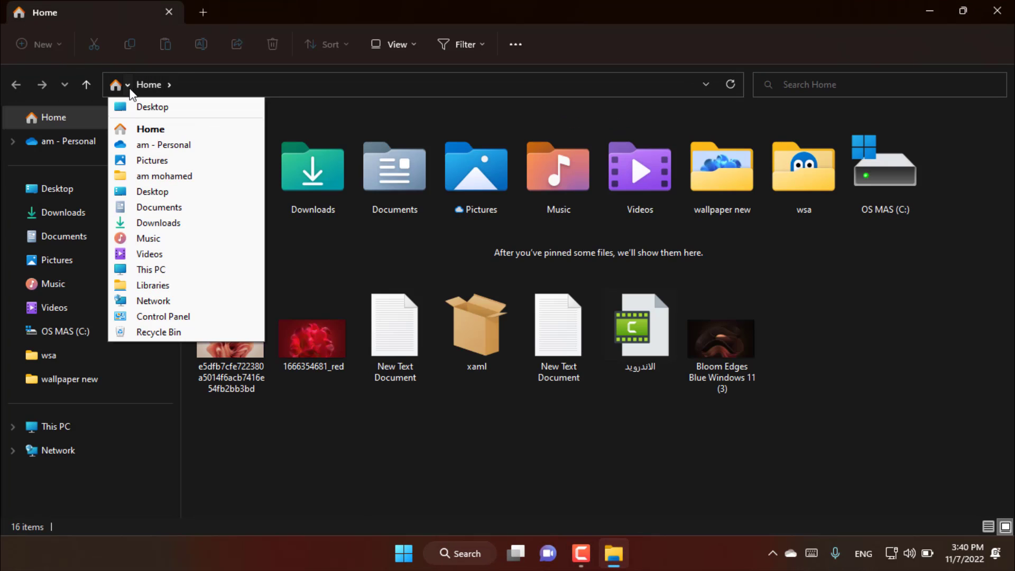
{"action": "left_click", "coordinate": [162, 316]}
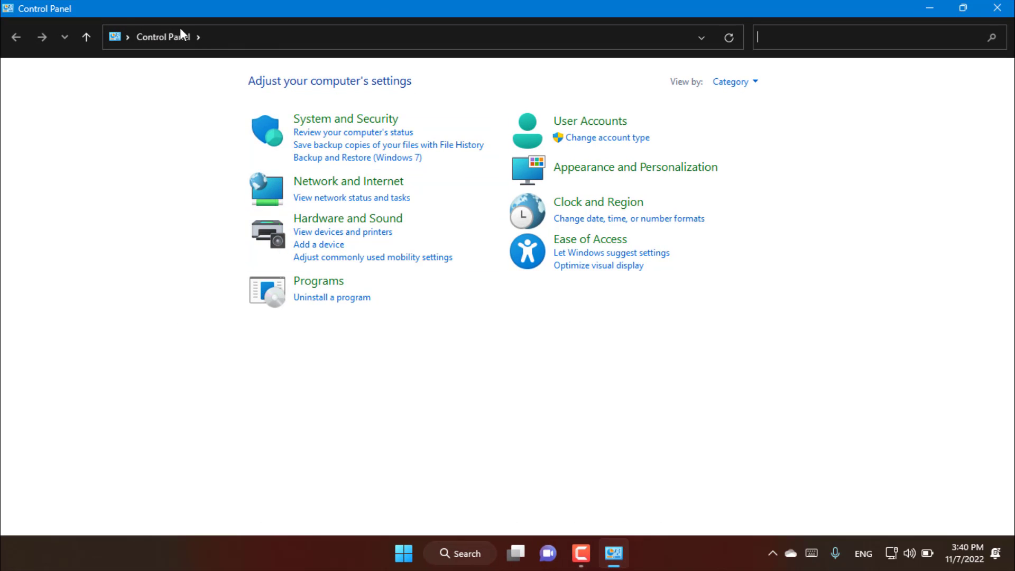
{"action": "left_click", "coordinate": [126, 37]}
{"action": "left_click", "coordinate": [135, 82]}
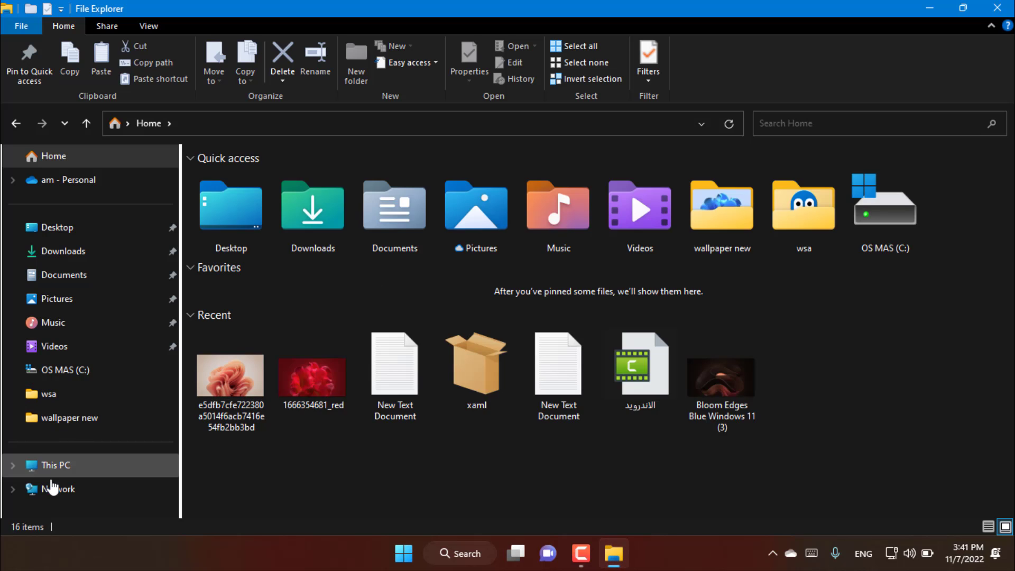
Show This PC in the ribbon window and minimize it, and open and minimize a second File Explorer window
{"action": "left_click", "coordinate": [65, 468]}
{"action": "left_click", "coordinate": [930, 8]}
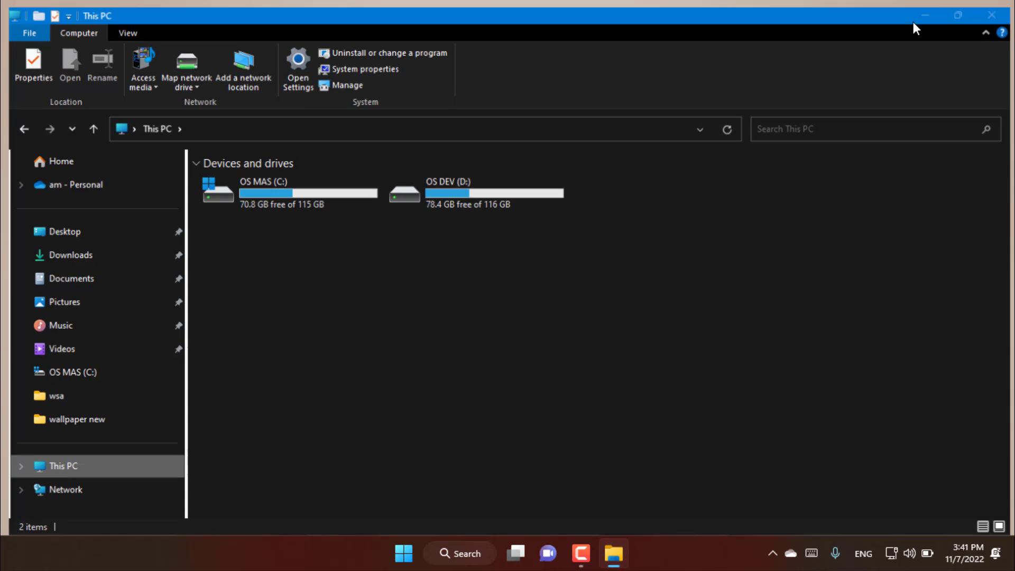
{"action": "left_click", "coordinate": [404, 553]}
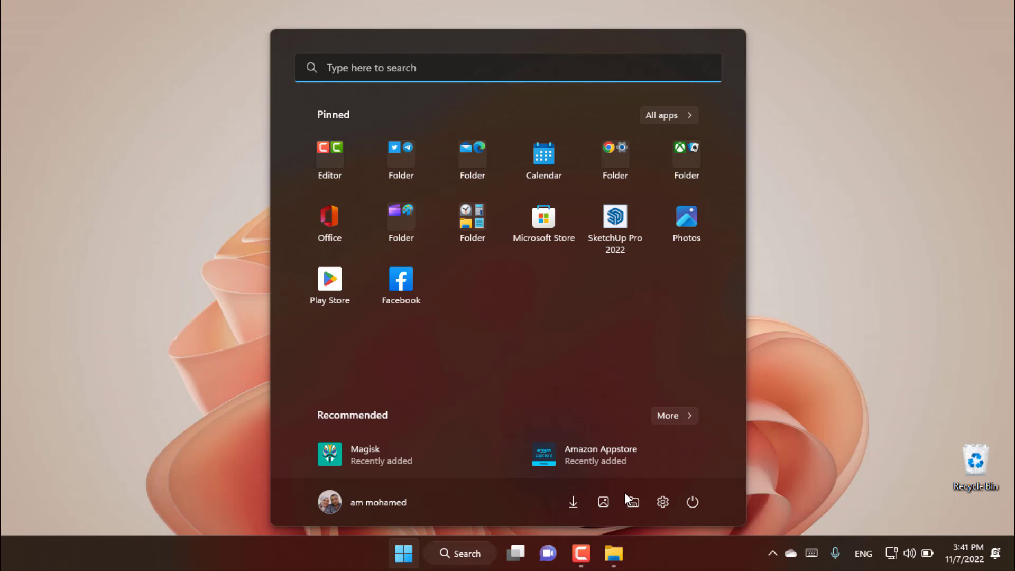
{"action": "left_click", "coordinate": [126, 356]}
{"action": "key", "text": "super+e"}
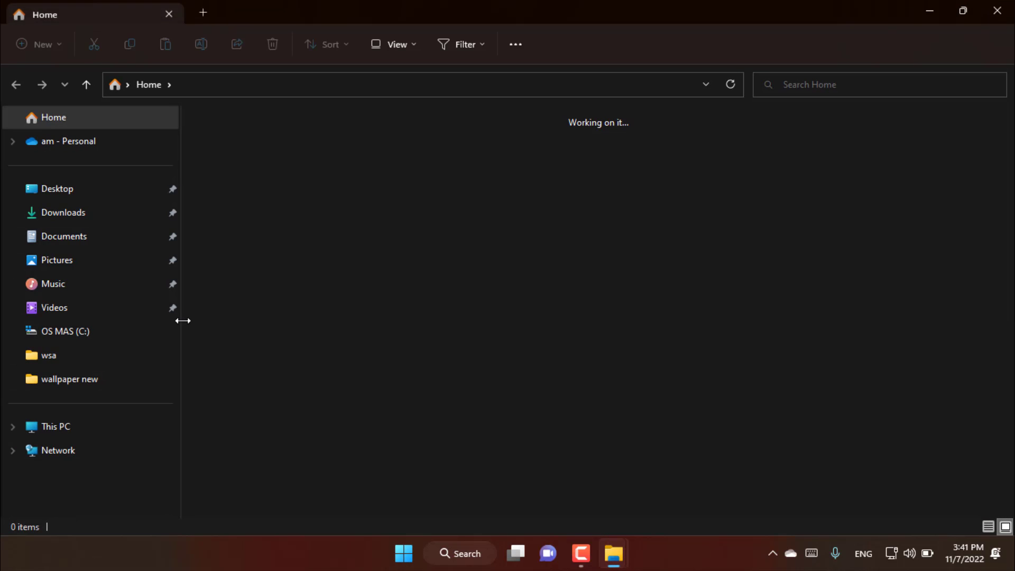
{"action": "left_click", "coordinate": [930, 10]}
Compare the previews of the two File Explorer windows and bring the This PC ribbon window forward
{"action": "mouse_move", "coordinate": [621, 538]}
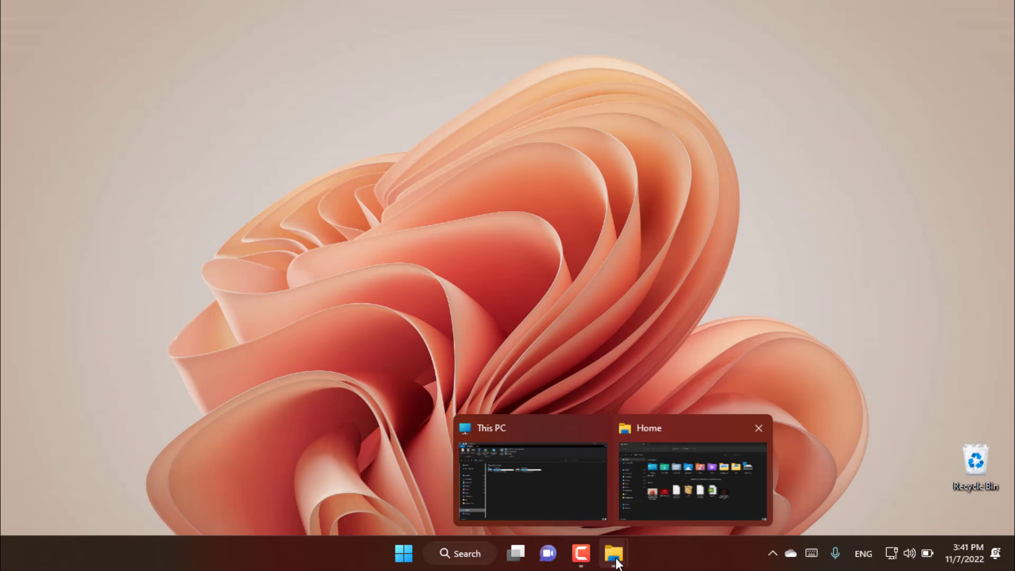
{"action": "mouse_move", "coordinate": [739, 464]}
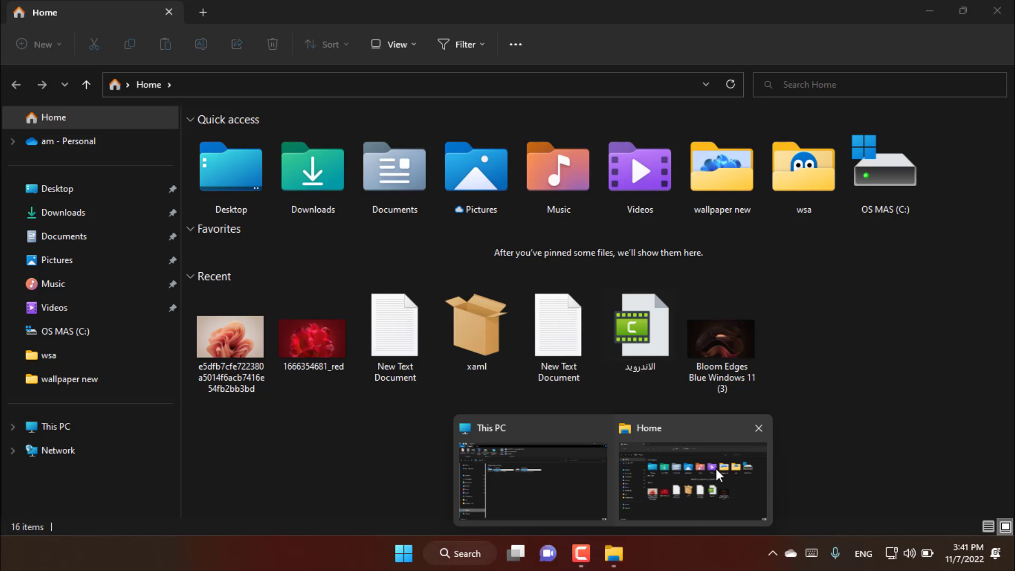
{"action": "left_click", "coordinate": [538, 479]}
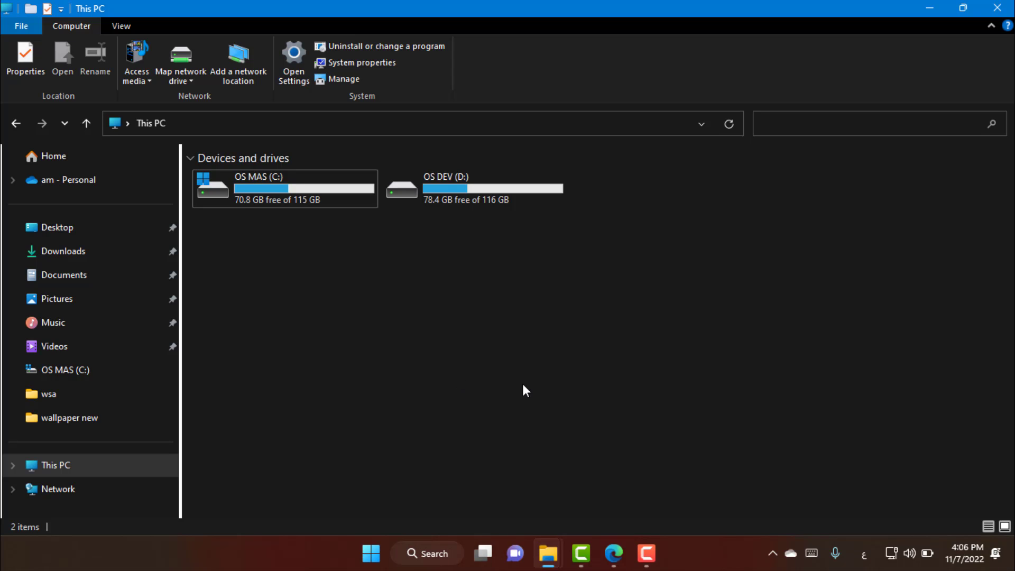
Examine the context menus of the OS DEV (D:) drive and of the Intel folder inside it
{"action": "right_click", "coordinate": [441, 207]}
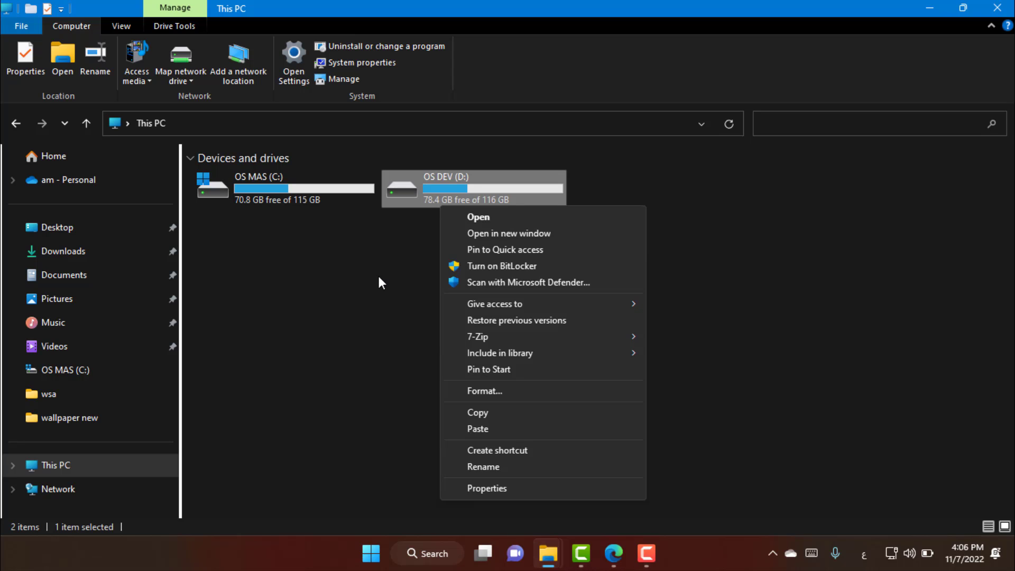
{"action": "left_click", "coordinate": [379, 276]}
{"action": "double_click", "coordinate": [439, 202]}
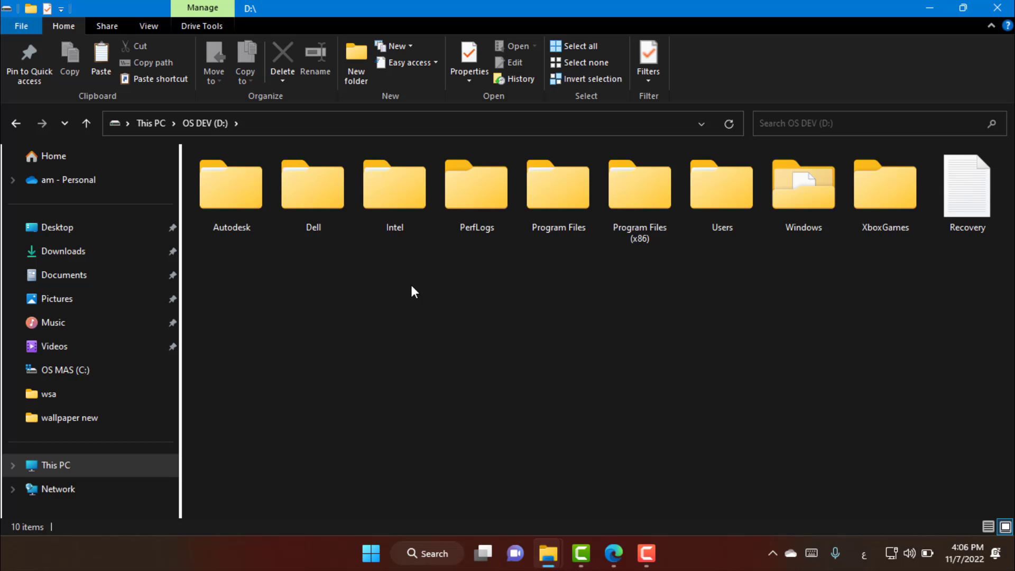
{"action": "left_click", "coordinate": [381, 207]}
{"action": "right_click", "coordinate": [381, 208]}
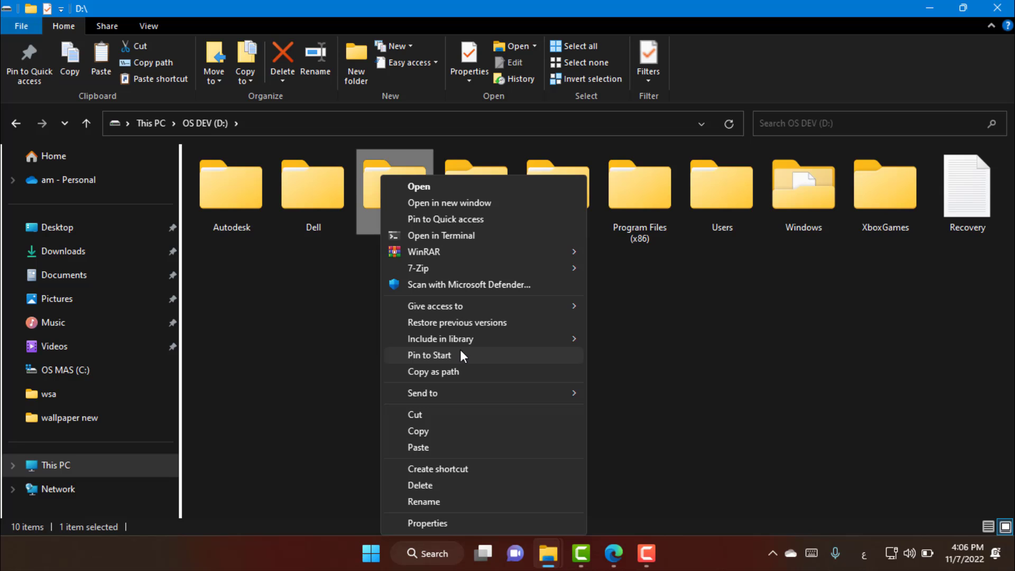
{"action": "left_click", "coordinate": [347, 329]}
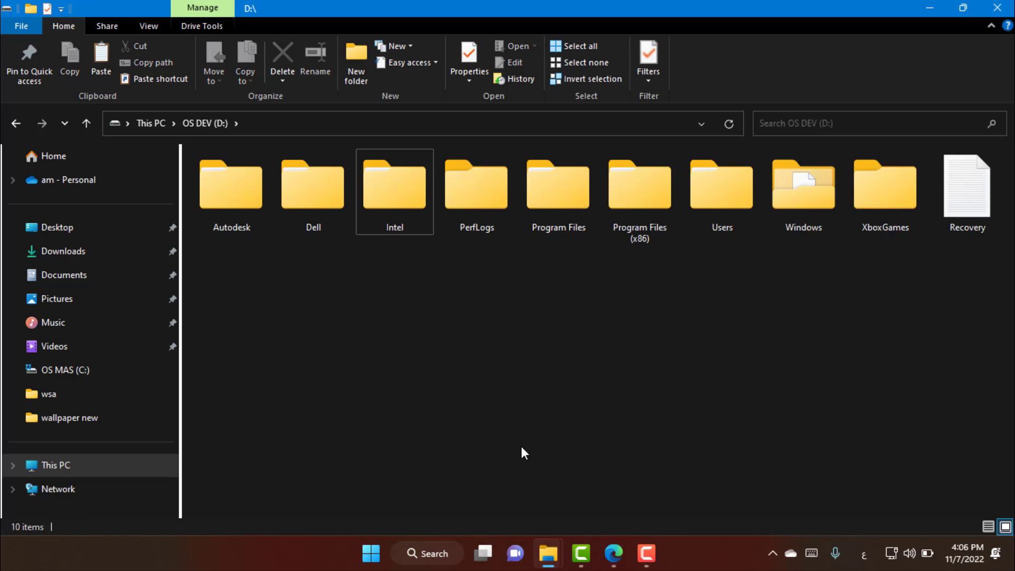
Switch to the tabbed This PC window and examine the context menu of the OS DEV (D:) drive
{"action": "mouse_move", "coordinate": [541, 535]}
{"action": "left_click", "coordinate": [589, 494]}
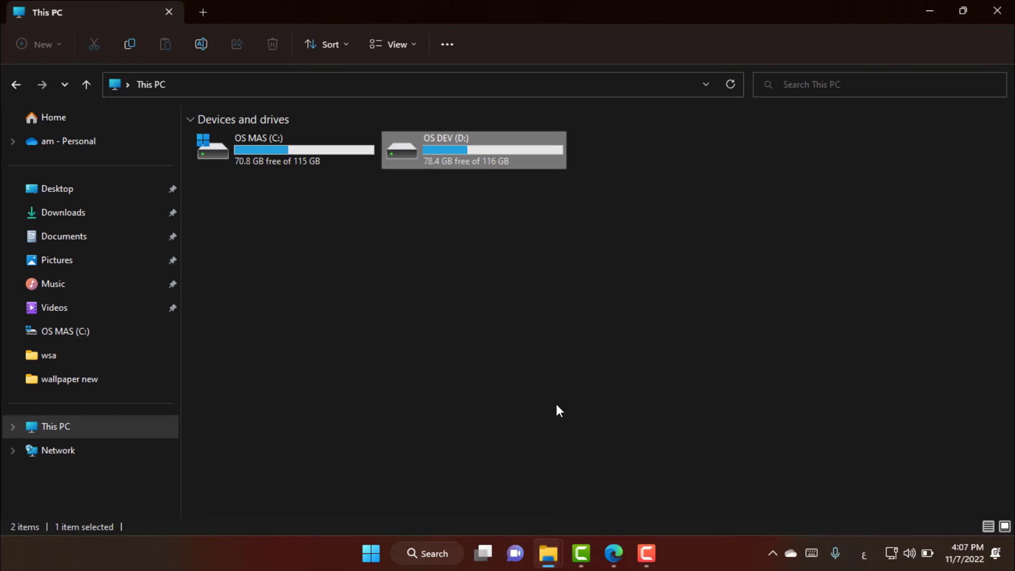
{"action": "right_click", "coordinate": [436, 157]}
{"action": "left_click", "coordinate": [509, 407]}
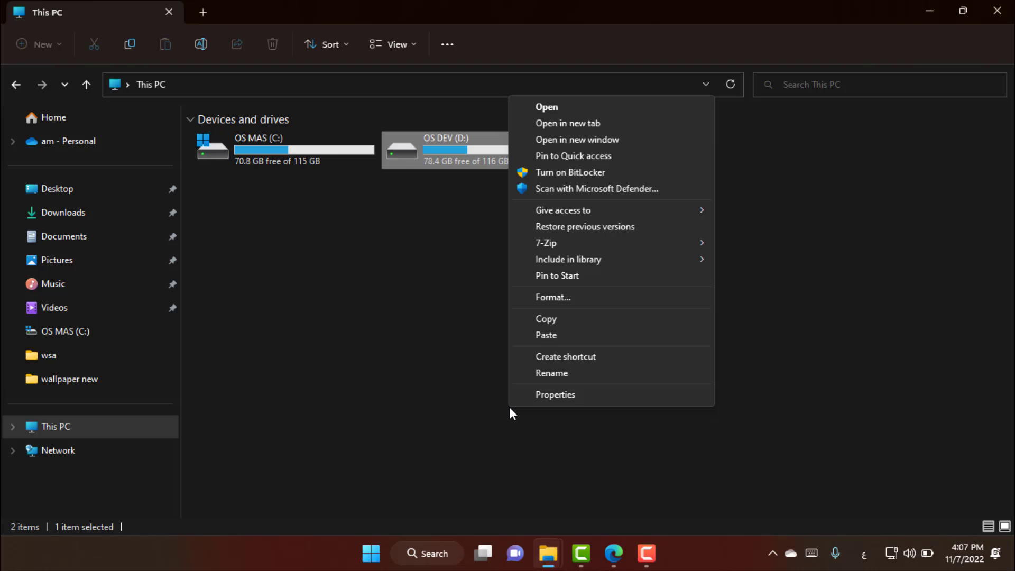
{"action": "left_click", "coordinate": [509, 407]}
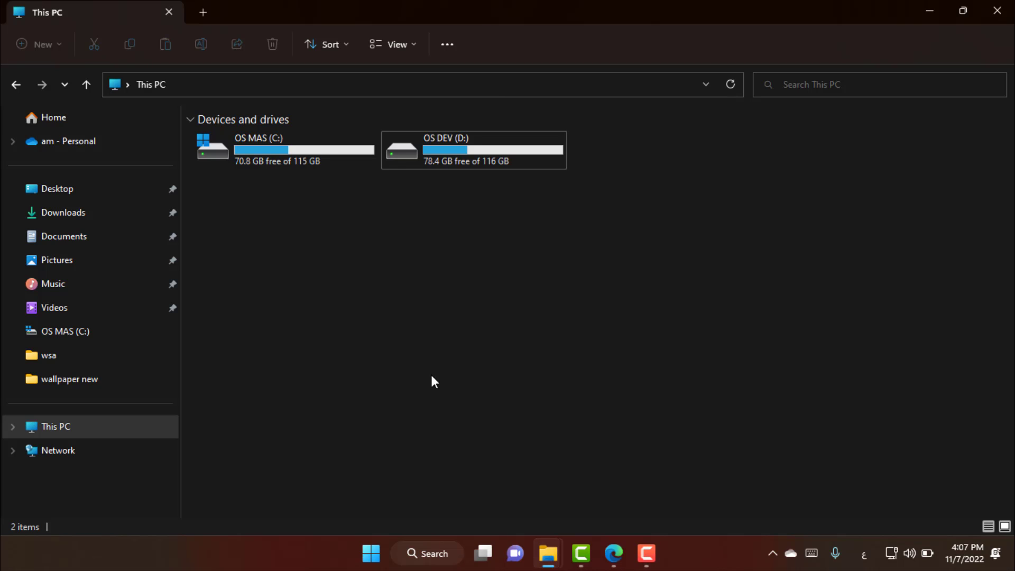
Open the OS DEV (D:) drive in the tabbed window and examine the PerfLogs folder's context menu
{"action": "left_click", "coordinate": [475, 165]}
{"action": "double_click", "coordinate": [474, 166]}
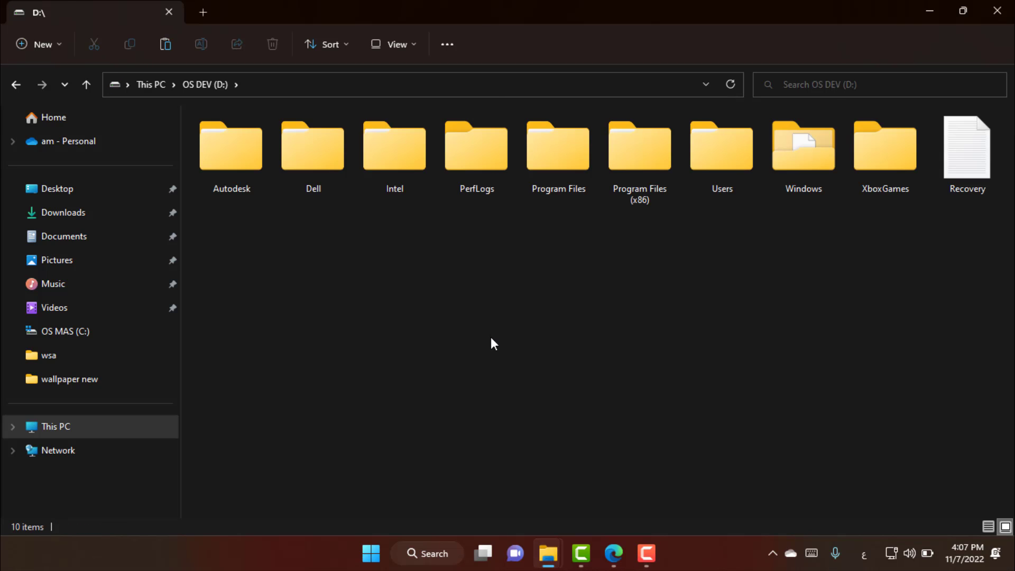
{"action": "left_click", "coordinate": [472, 192]}
{"action": "key", "text": "shift+F10"}
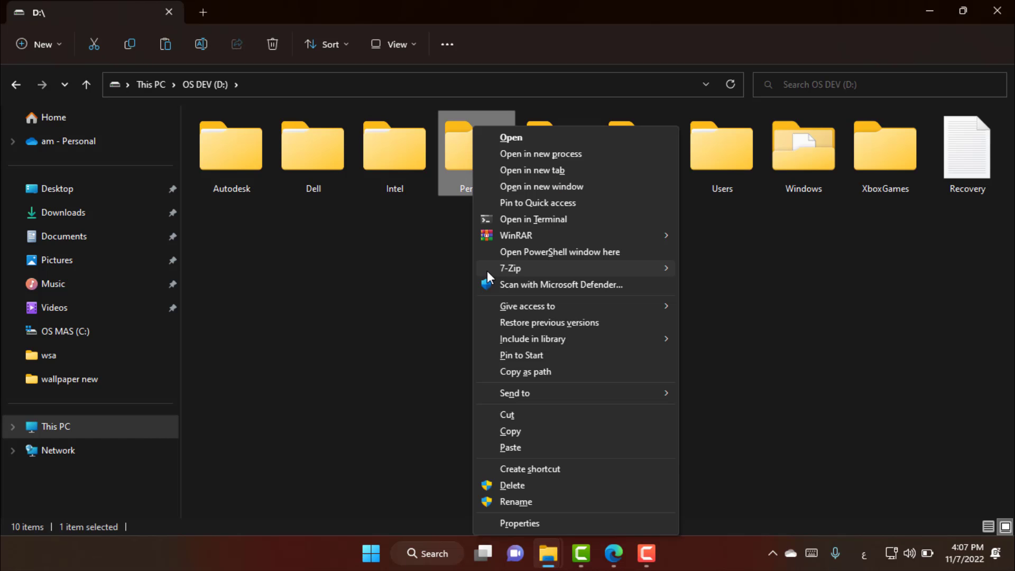
{"action": "mouse_move", "coordinate": [487, 271]}
{"action": "left_click", "coordinate": [410, 262]}
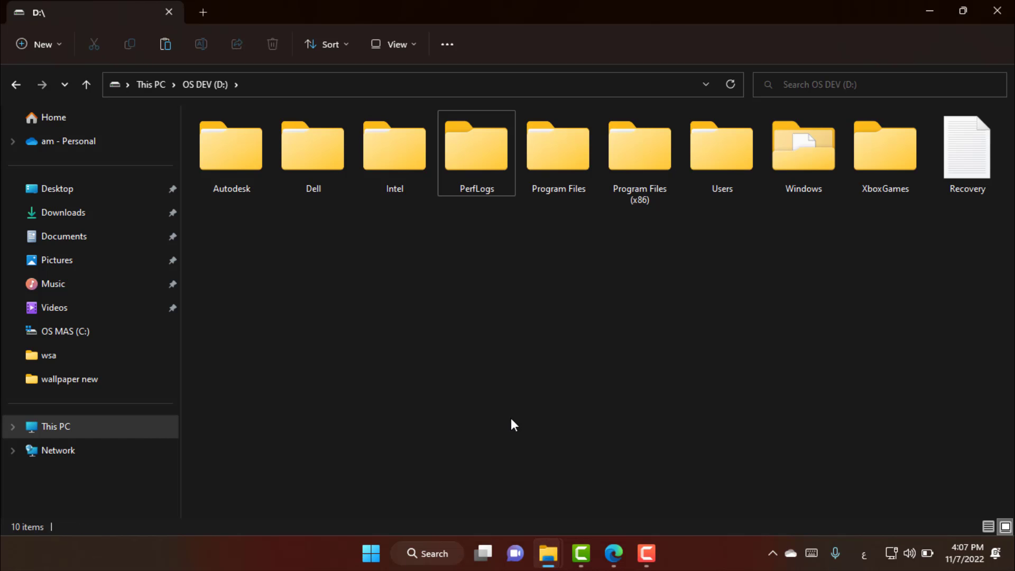
Bring the File Explorer window with the classic ribbon forward and open its Home page
{"action": "mouse_move", "coordinate": [553, 564]}
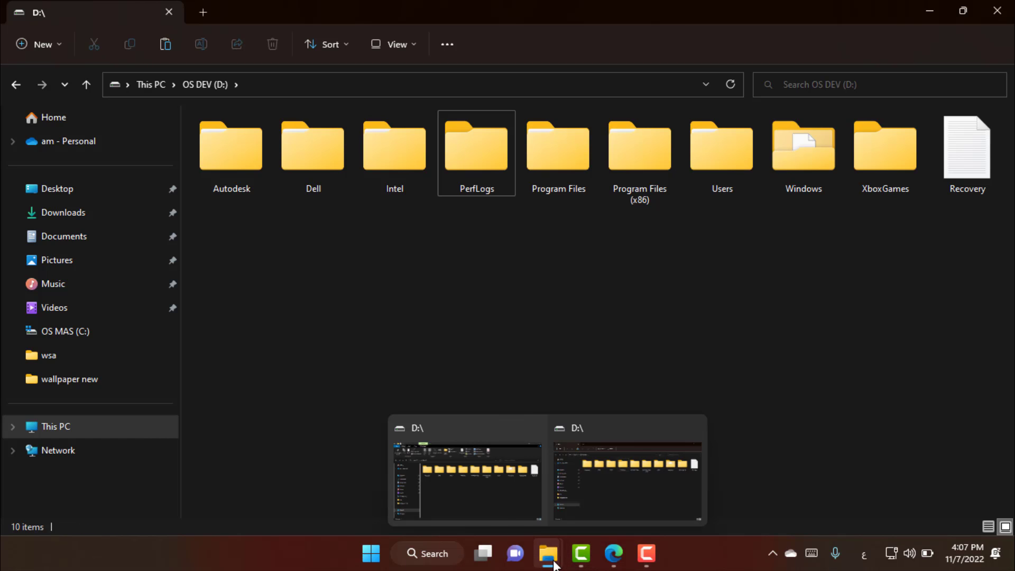
{"action": "left_click", "coordinate": [484, 499]}
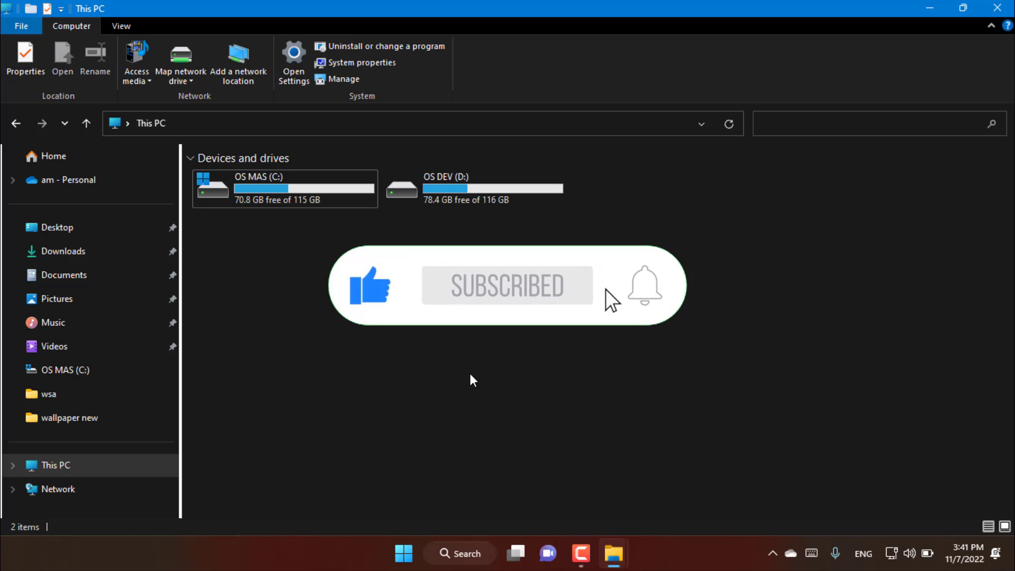
{"action": "left_click", "coordinate": [56, 229]}
{"action": "left_click", "coordinate": [101, 156]}
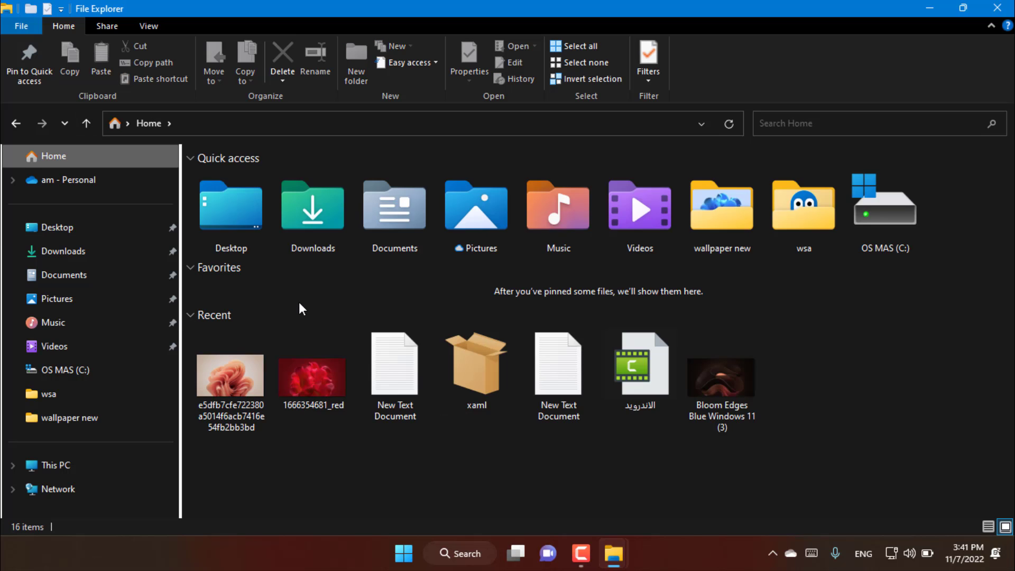
Snap the ribbon File Explorer window to the left half of the desktop and the tabbed Home window to the right half
{"action": "key", "text": "super+Down"}
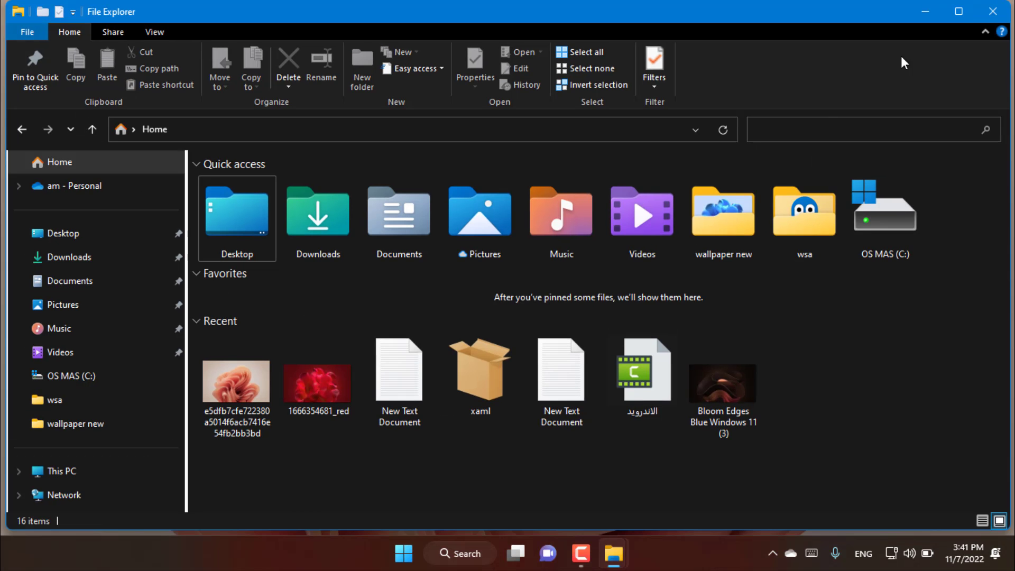
{"action": "left_click", "coordinate": [958, 12]}
{"action": "mouse_move", "coordinate": [956, 12]}
{"action": "left_click", "coordinate": [884, 50]}
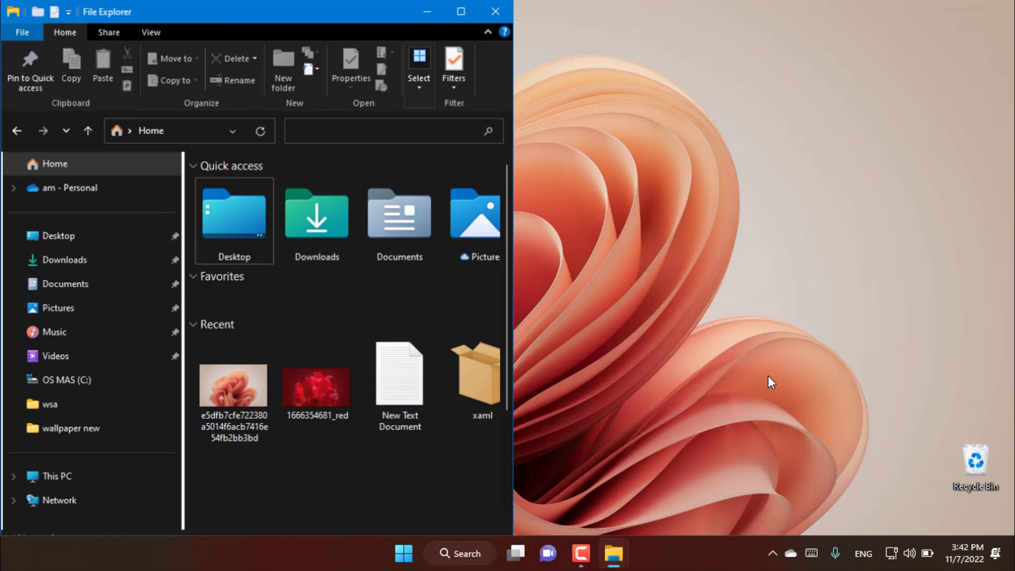
{"action": "left_click", "coordinate": [718, 319]}
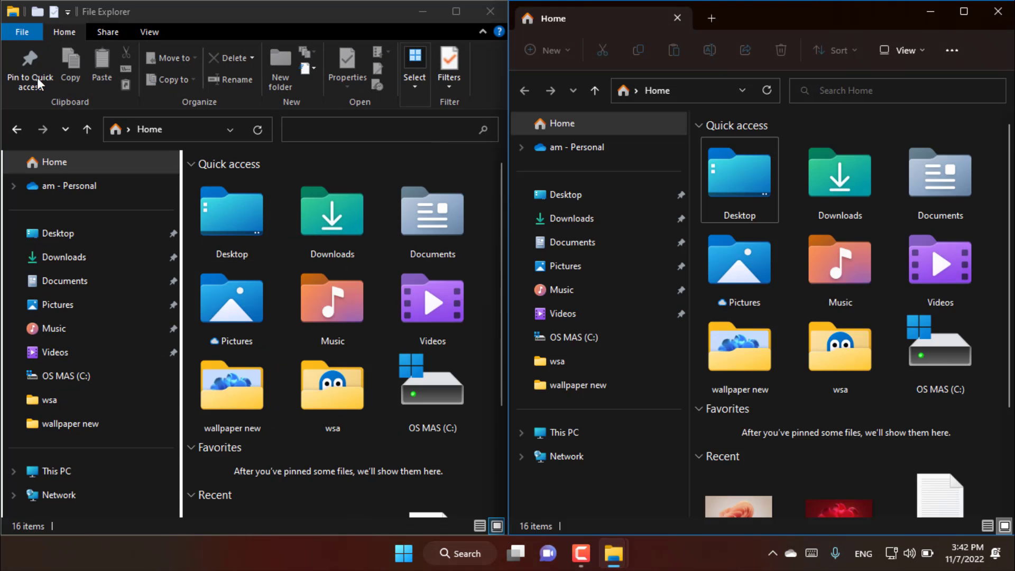